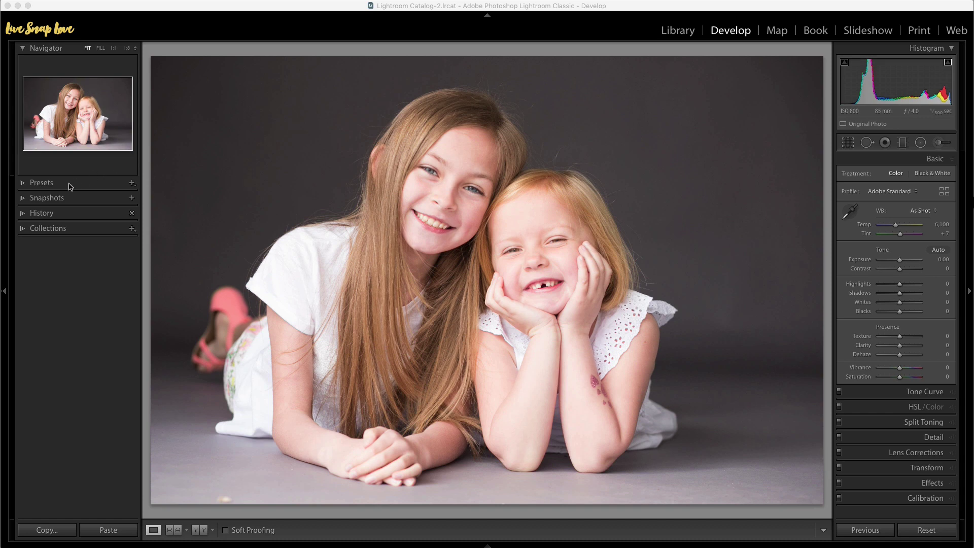
Step: Look through the preset groups, including Polished - B&W Presets, My Import Presets and Essentials Workflow & Add-Ons
click(22, 184)
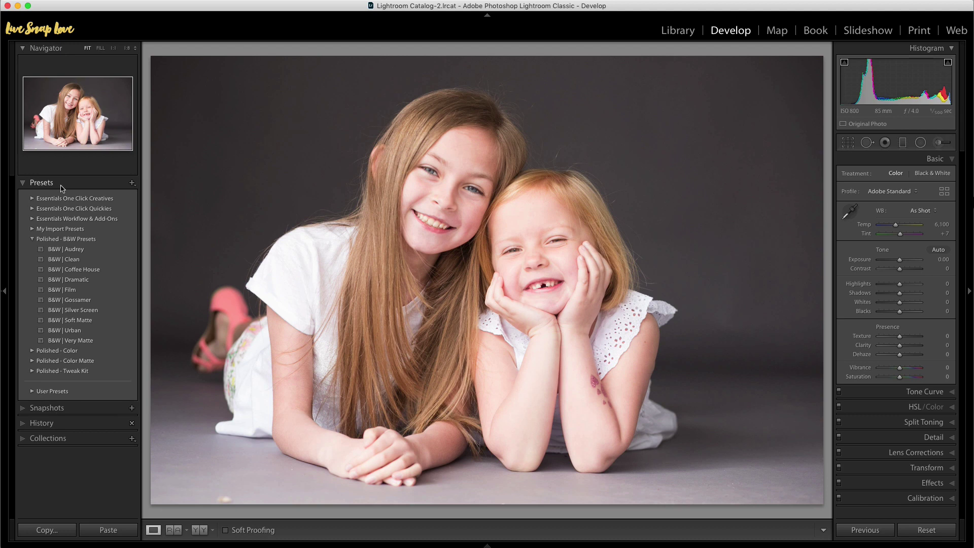
click(25, 185)
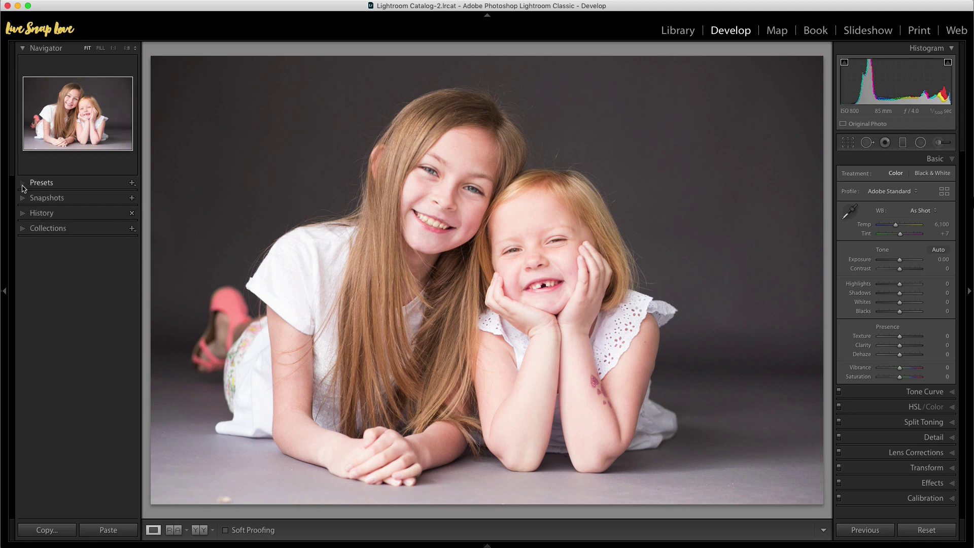
click(23, 185)
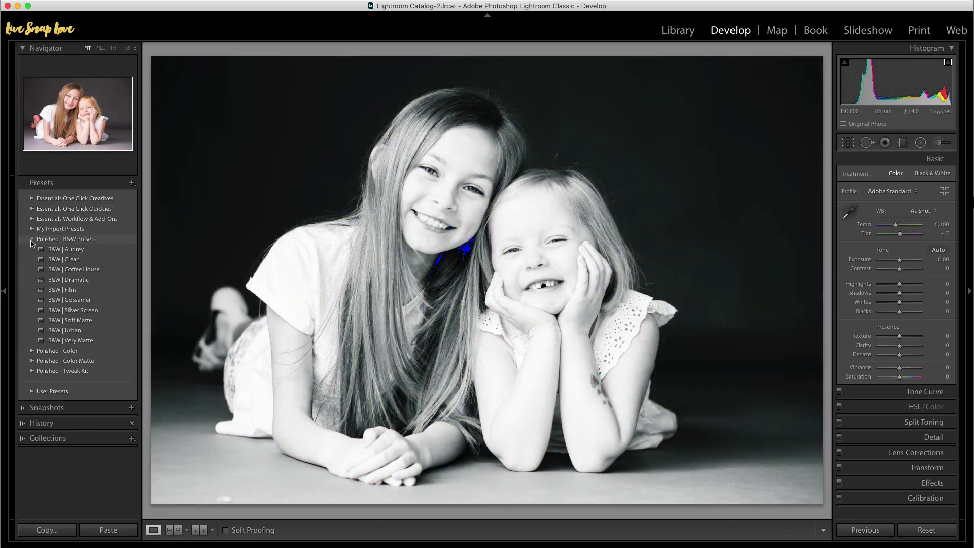
click(32, 241)
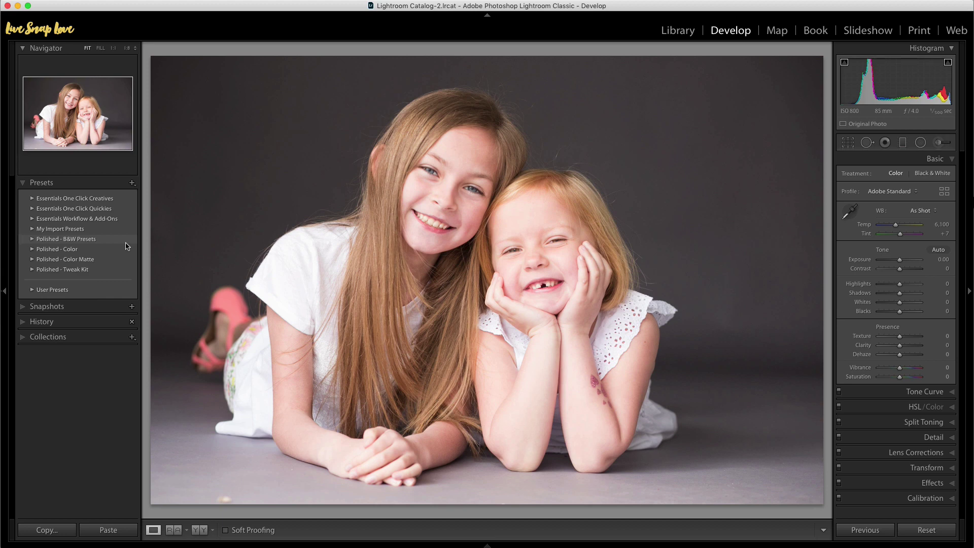
click(31, 243)
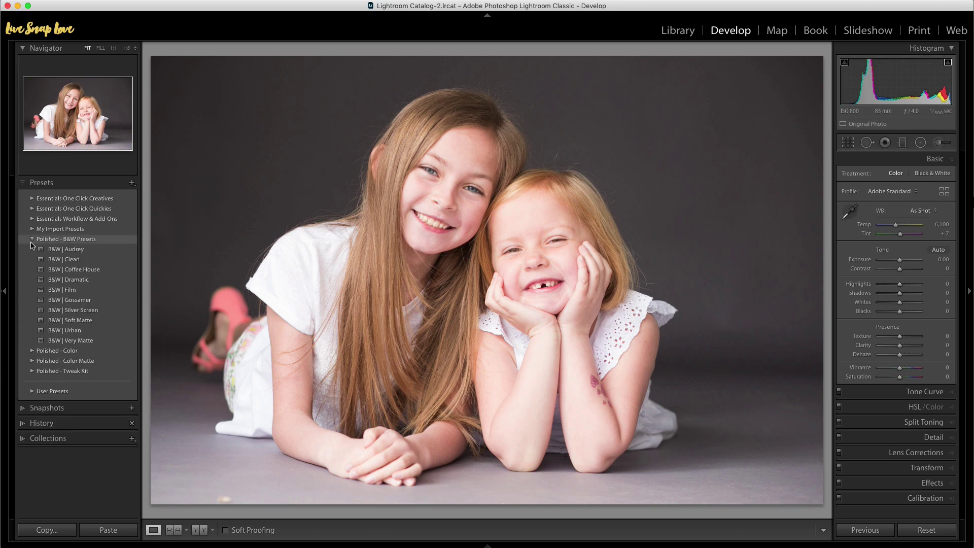
click(32, 239)
click(32, 229)
click(32, 228)
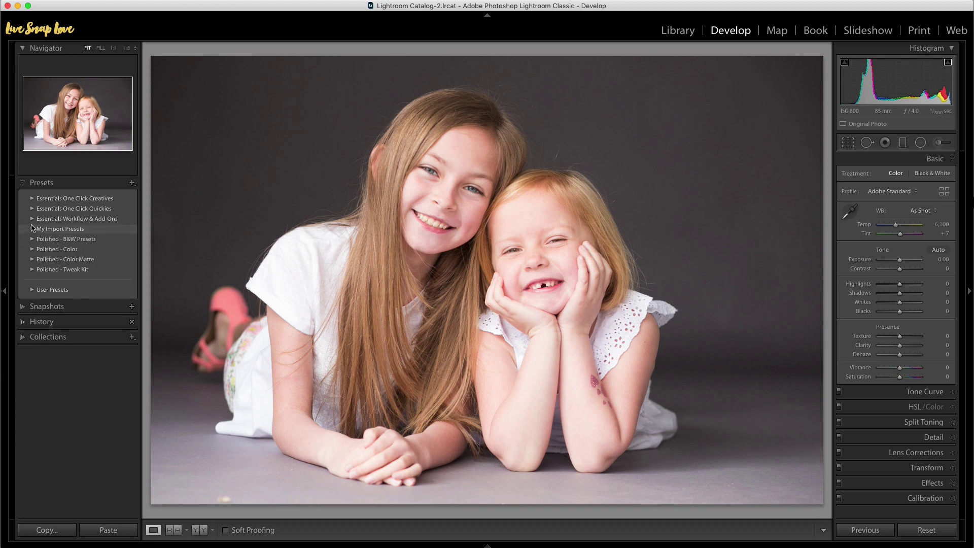
click(32, 219)
click(32, 219)
Step: Apply the B&W | Clean preset to the portrait and refine it with Exposure at −0.70 and Blacks at +21
click(31, 239)
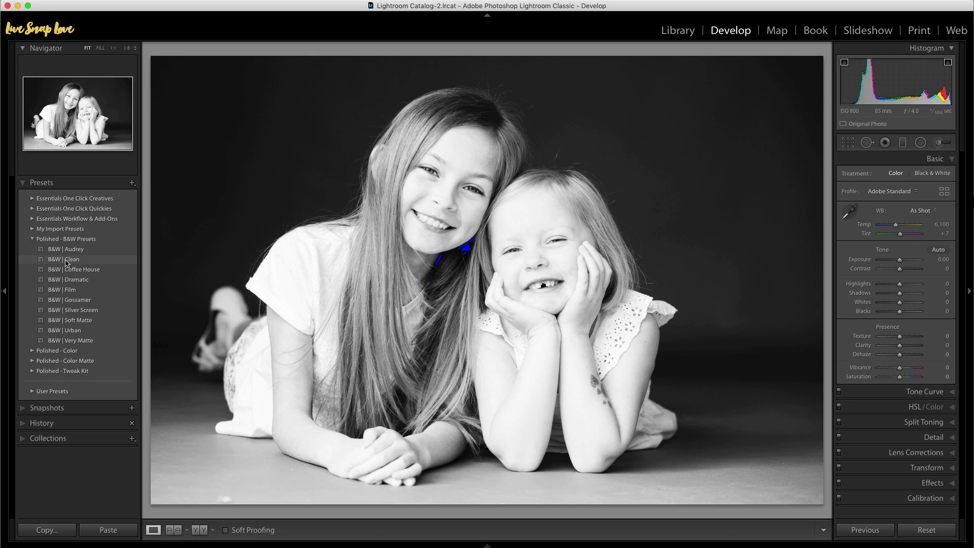
click(66, 261)
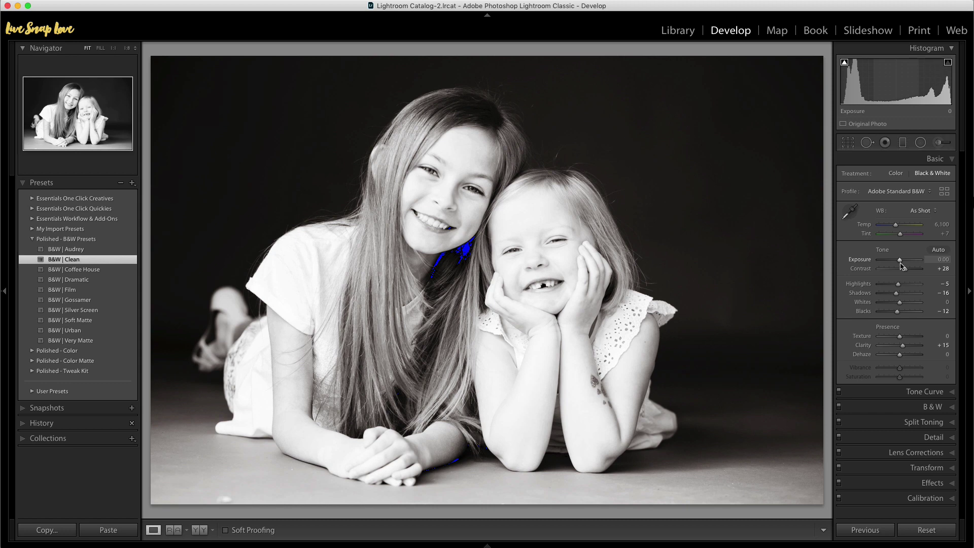
drag(900, 262, 897, 264)
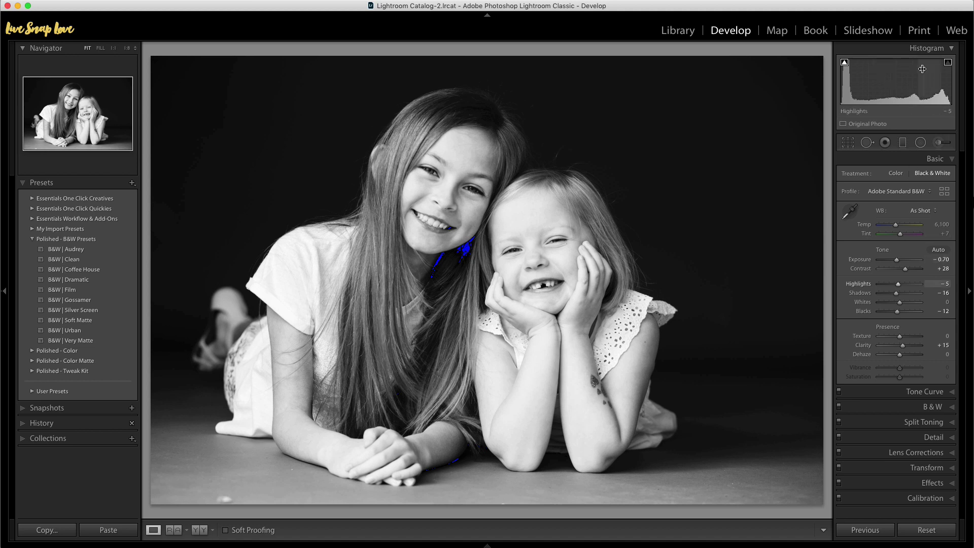
click(951, 49)
click(951, 49)
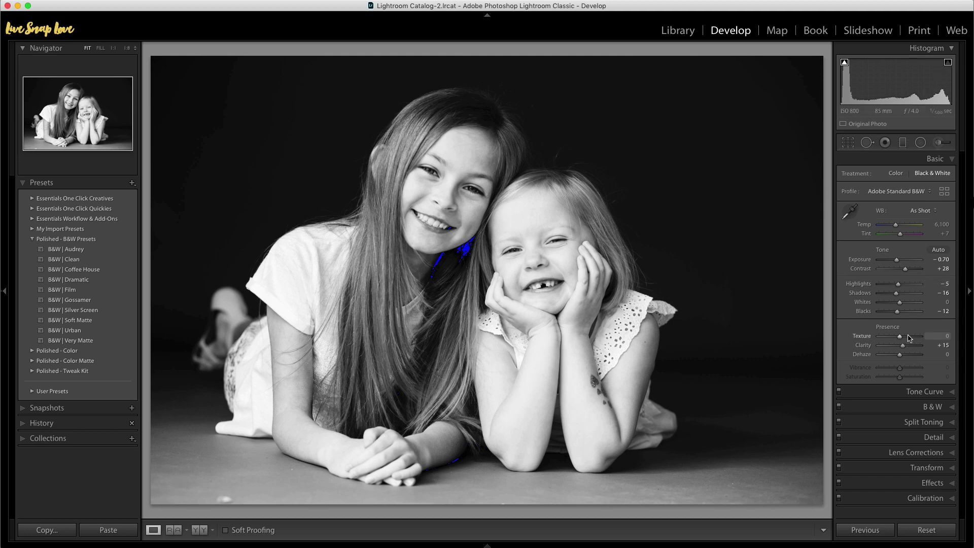
drag(895, 314, 903, 315)
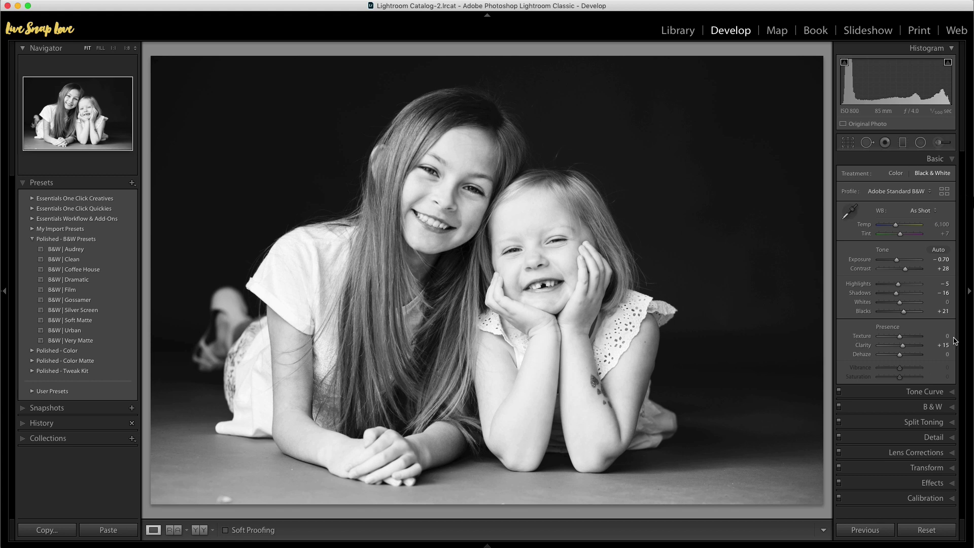
Step: Check the lens correction options and reset all of the photo's develop settings
click(952, 161)
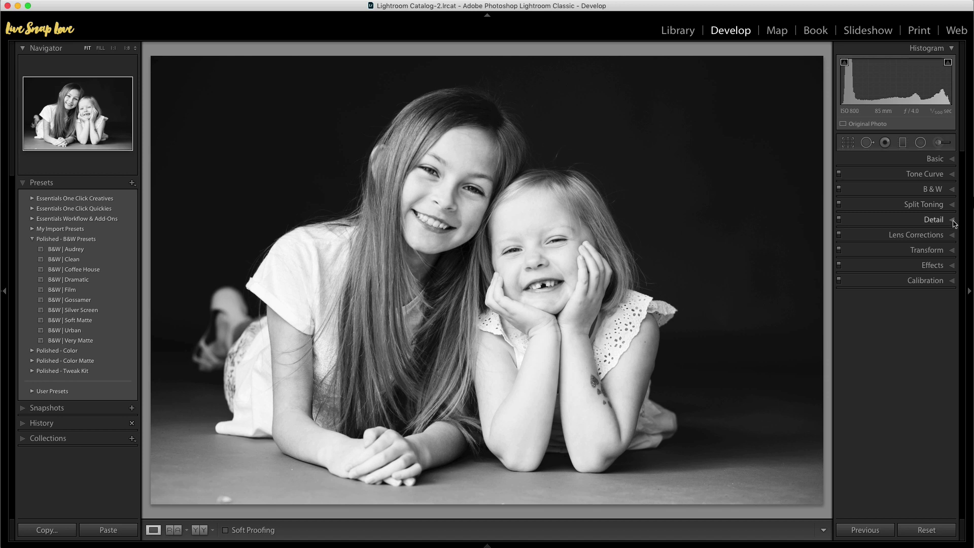
click(952, 236)
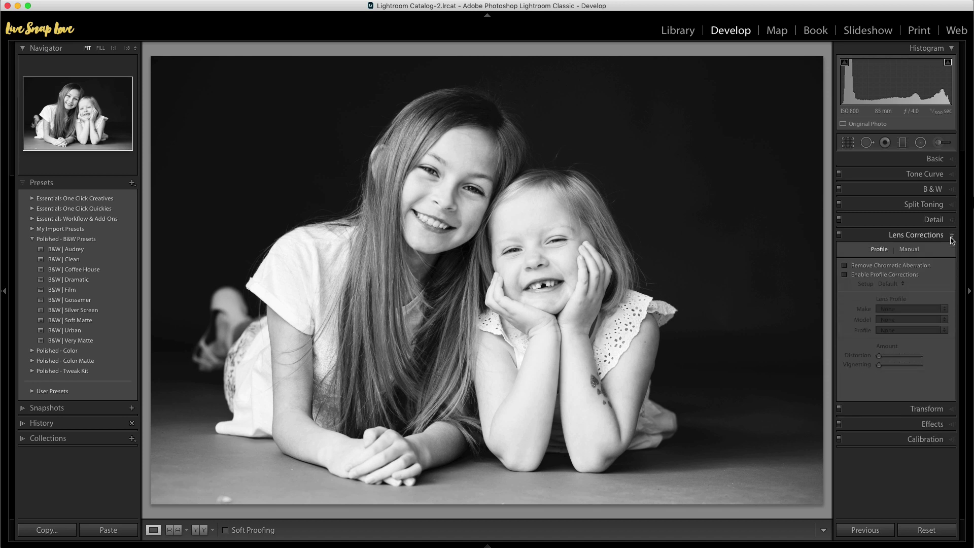
click(951, 237)
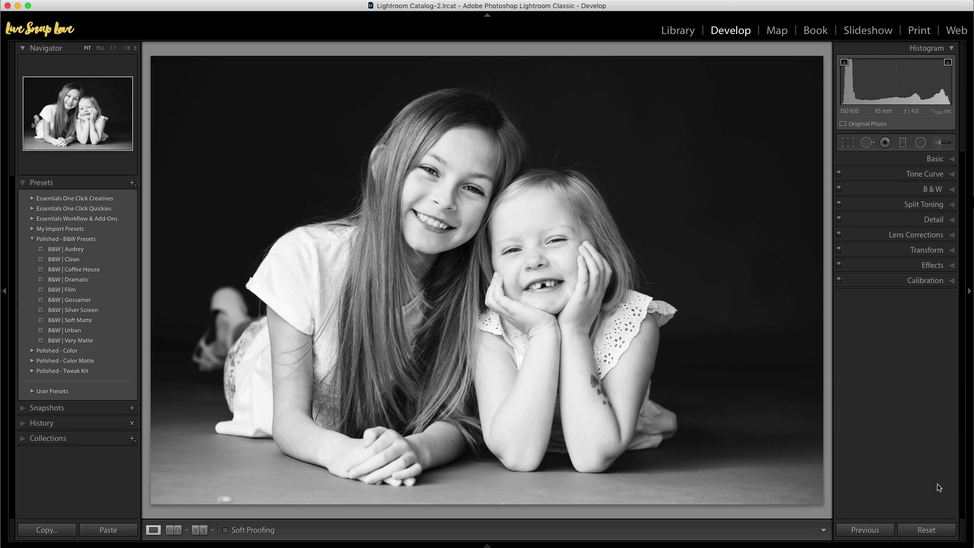
click(928, 530)
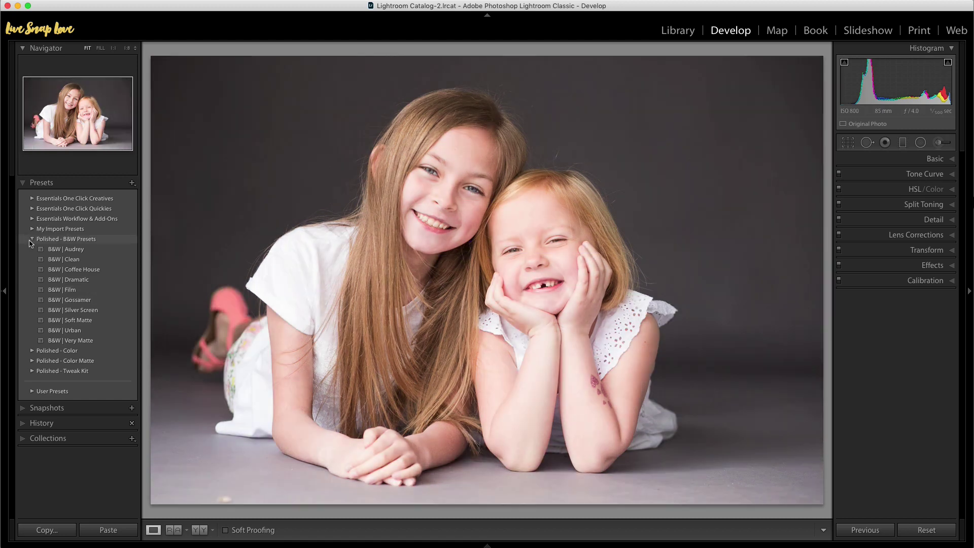
Step: Try the Color | Clean preset from the Polished - Color group with Exposure at −0.10, and reset the photo
click(30, 241)
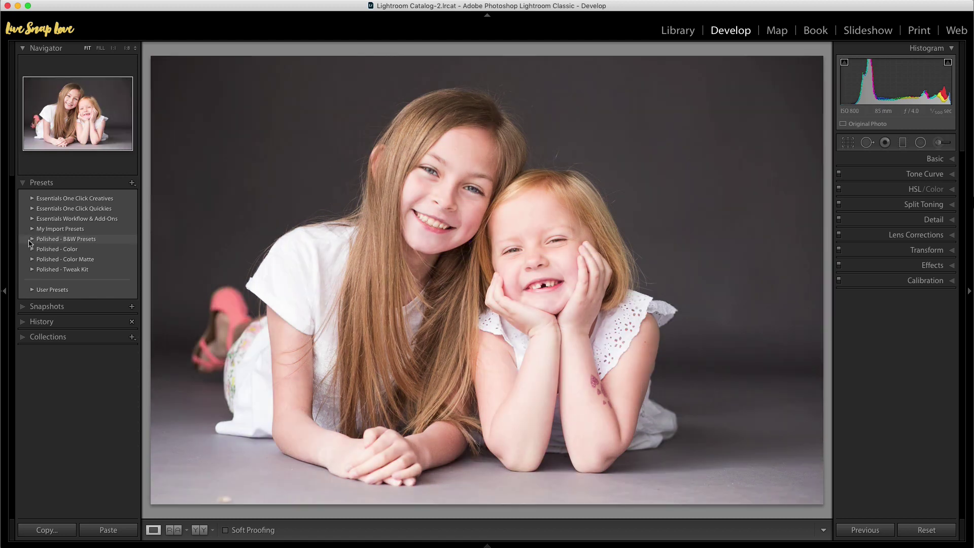
click(32, 249)
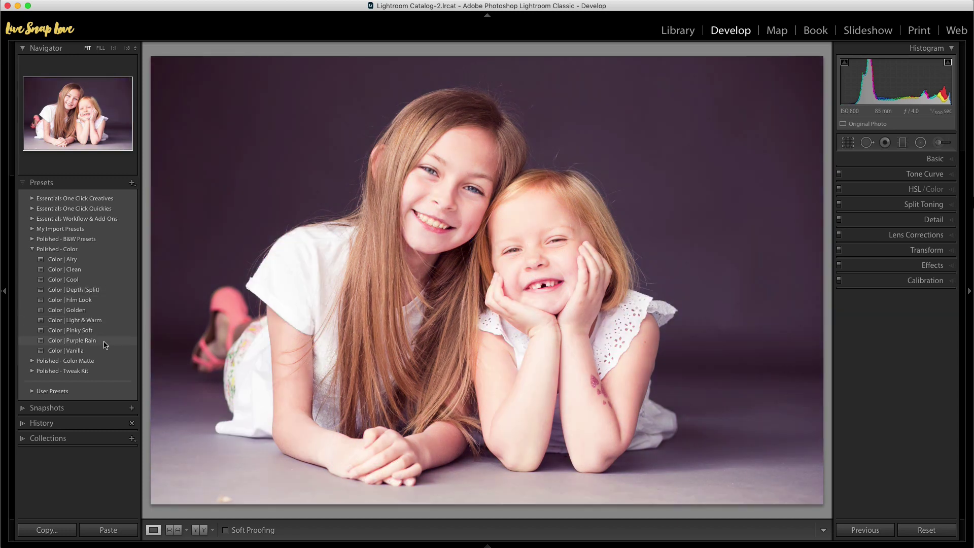
click(93, 273)
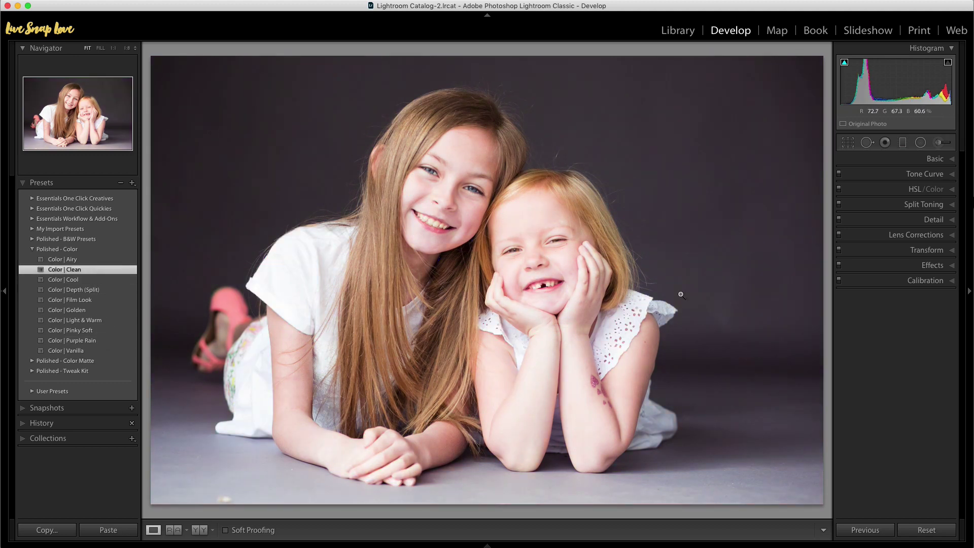
click(943, 160)
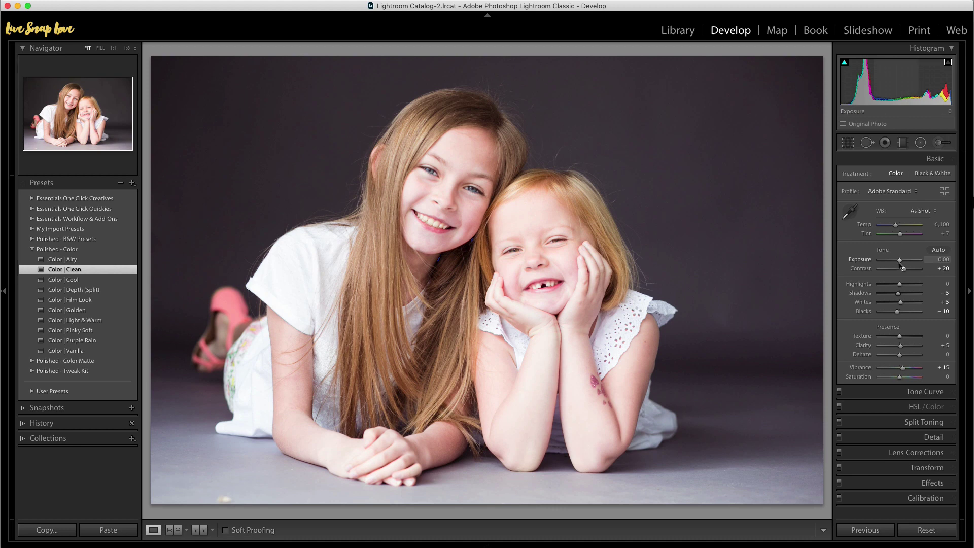
drag(900, 260, 899, 260)
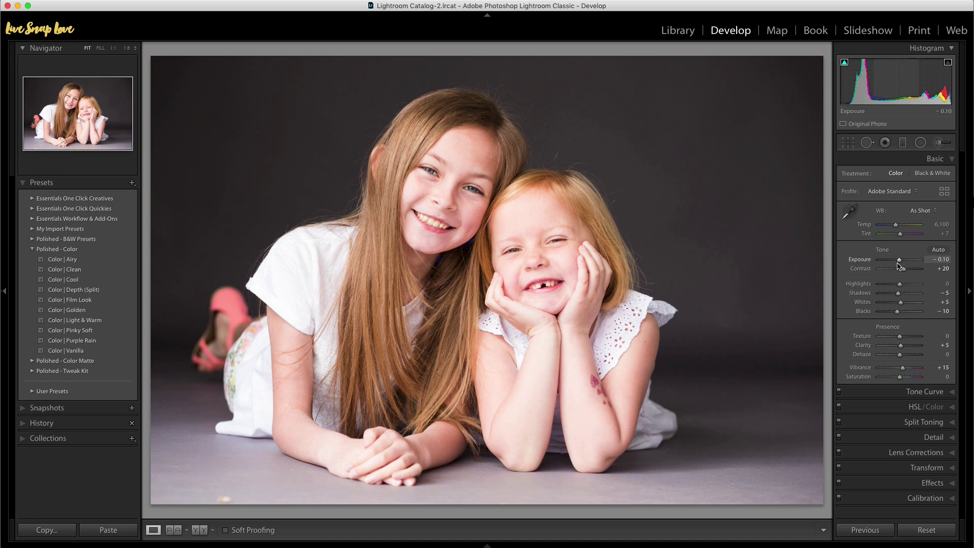
click(927, 530)
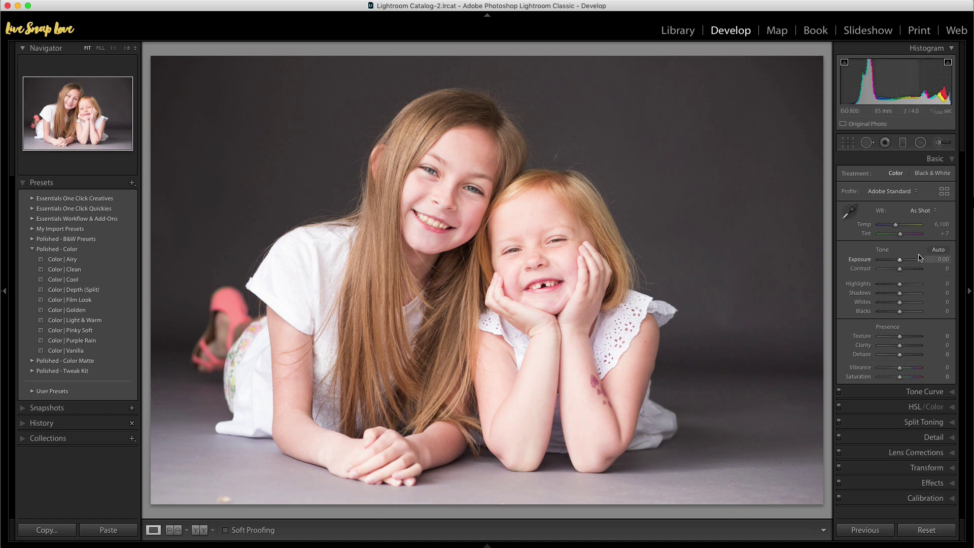
Step: Set Exposure to −0.25, Contrast to +20, Whites to +9 and Blacks to −9, lower Texture slightly and raise Vibrance a little
key(Up)
drag(900, 263, 899, 315)
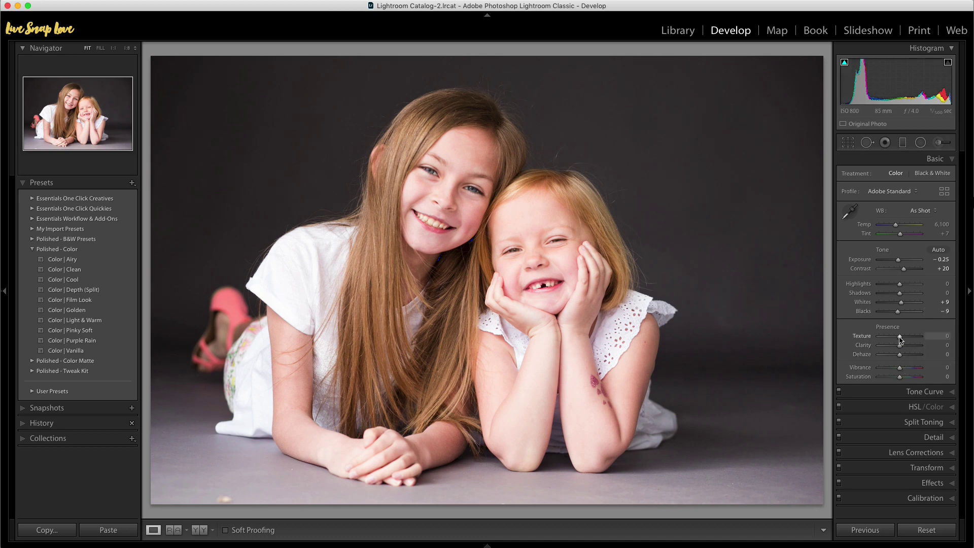
drag(900, 336, 899, 338)
drag(899, 368, 903, 371)
Step: Look through the Tone Curve, HSL, Split Toning and Detail settings of the photo
click(951, 394)
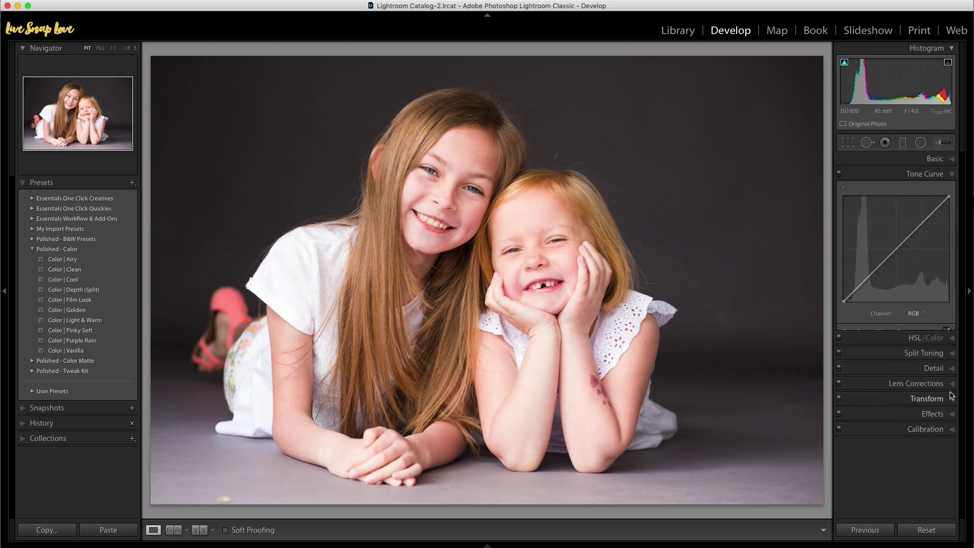
click(947, 173)
click(950, 189)
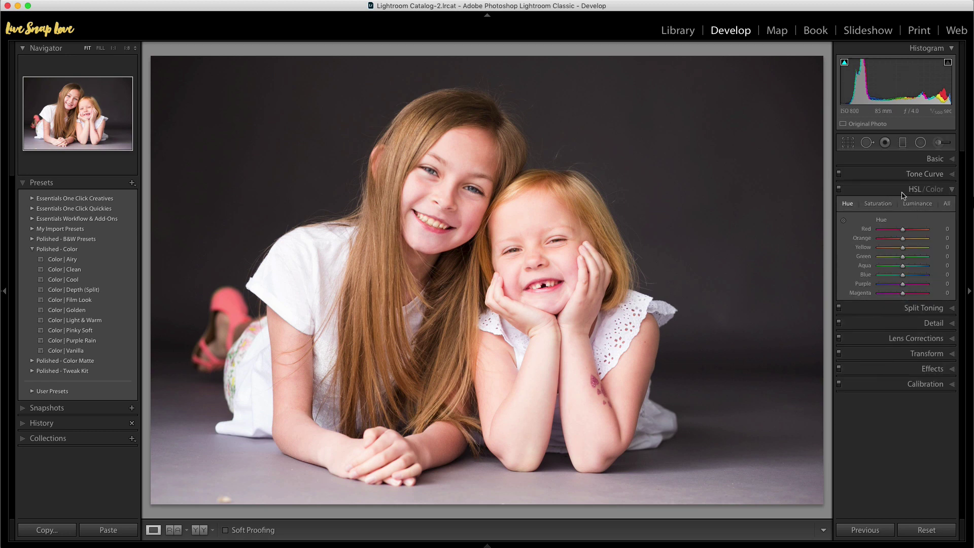
click(946, 190)
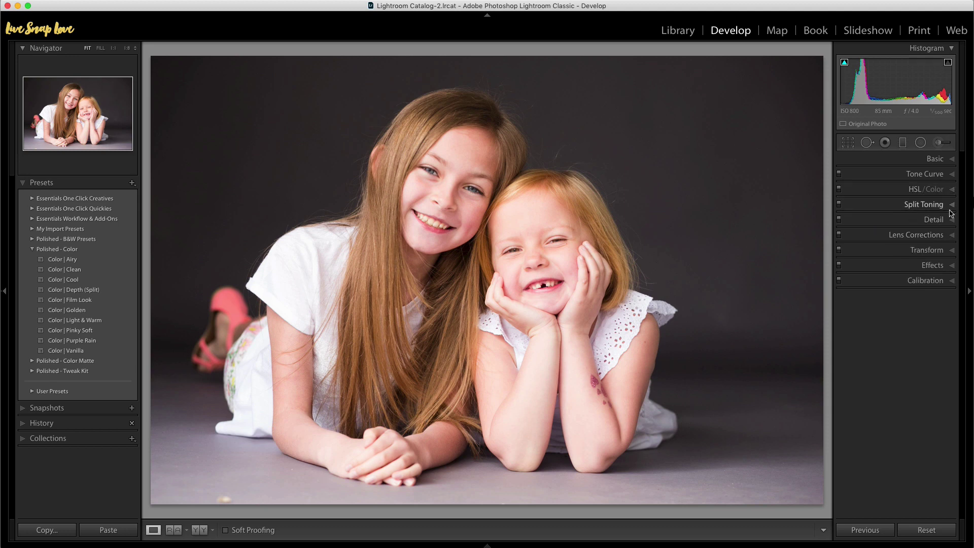
click(949, 210)
click(949, 210)
click(952, 222)
click(953, 223)
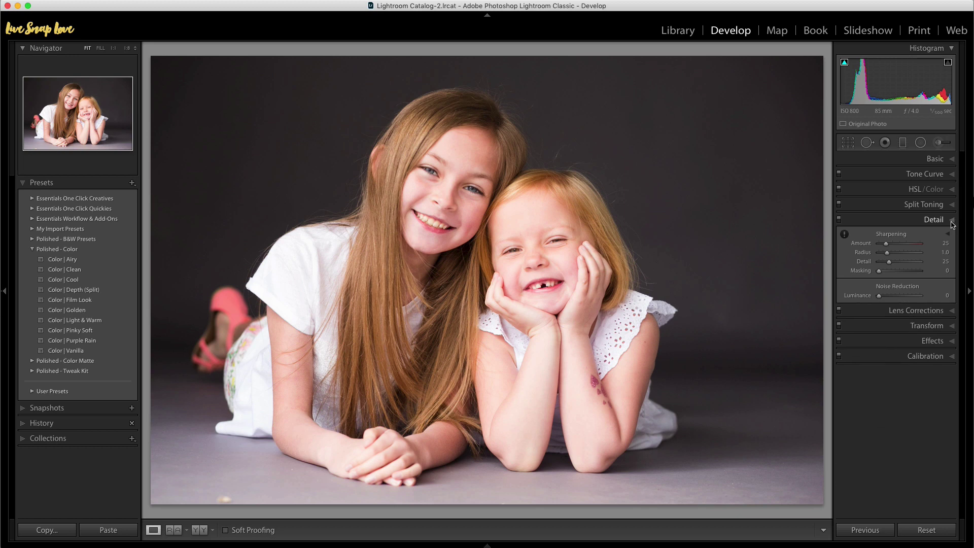
Step: Enable lens profile corrections for the photo
click(952, 236)
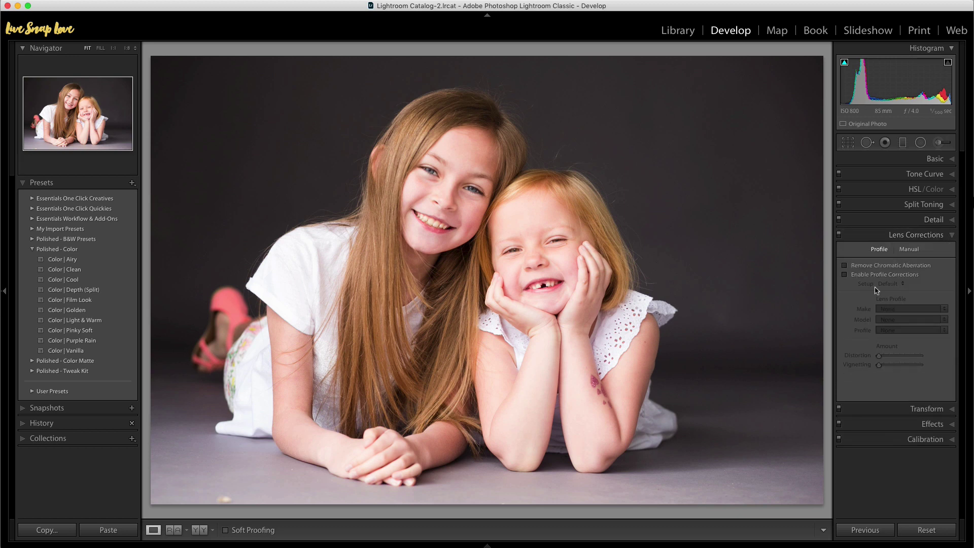
click(845, 275)
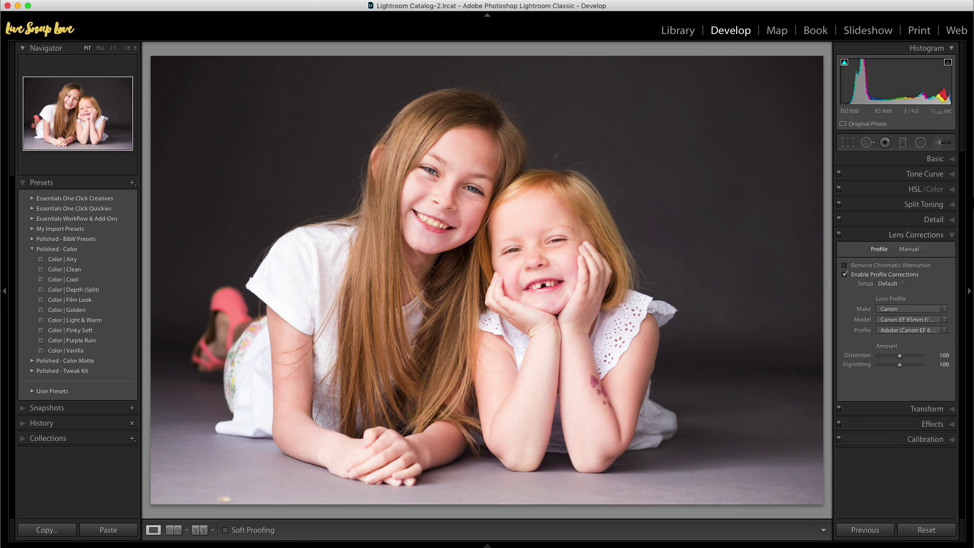
click(952, 236)
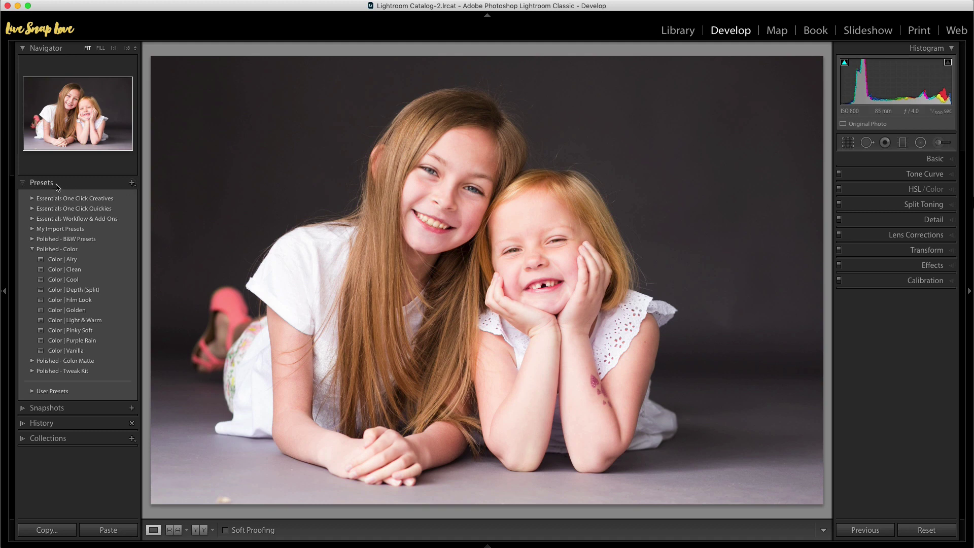
Step: Begin a new develop preset from the current edits, leaving out White Balance, Exposure and all Transform settings
click(132, 184)
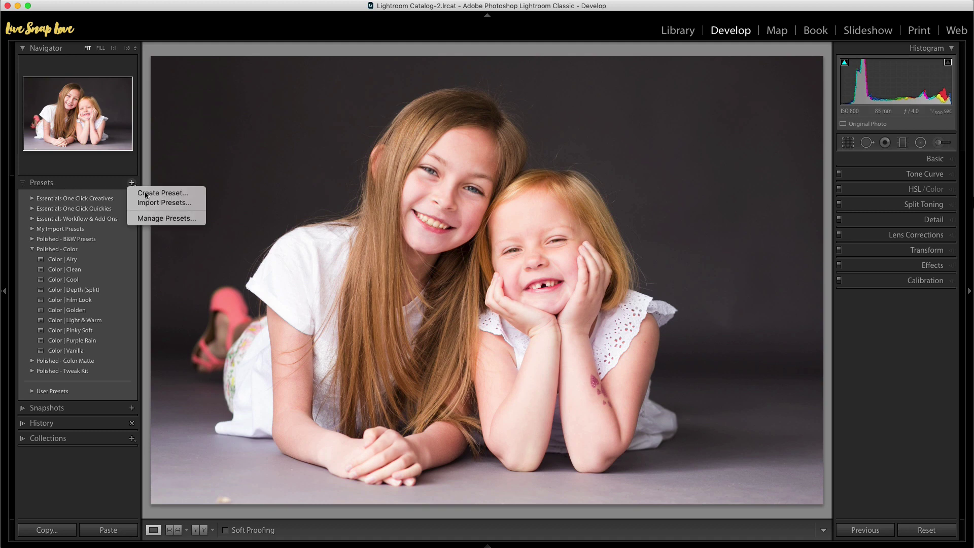
click(193, 196)
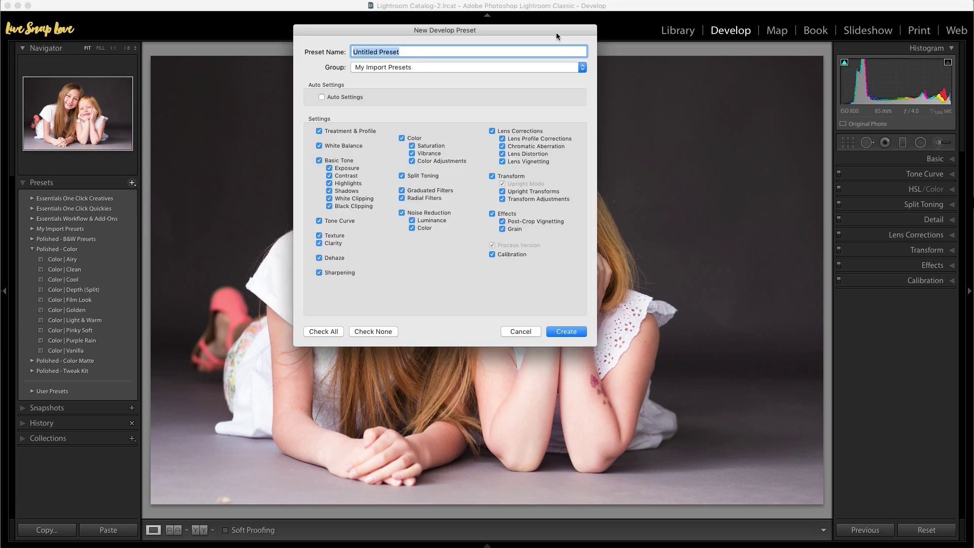
drag(556, 34, 643, 123)
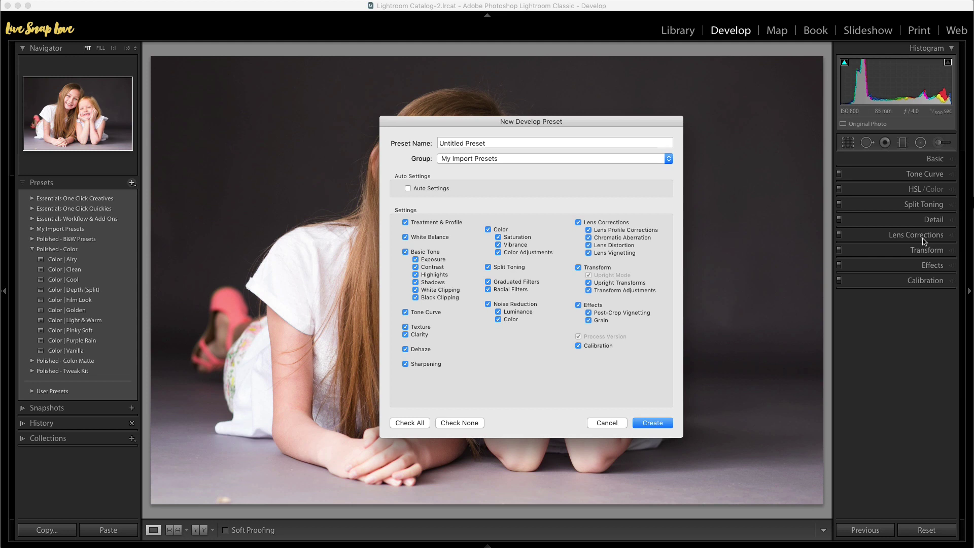
click(406, 238)
click(578, 268)
Step: Name the new preset Test Preset and keep it in the My Import Presets group
click(507, 145)
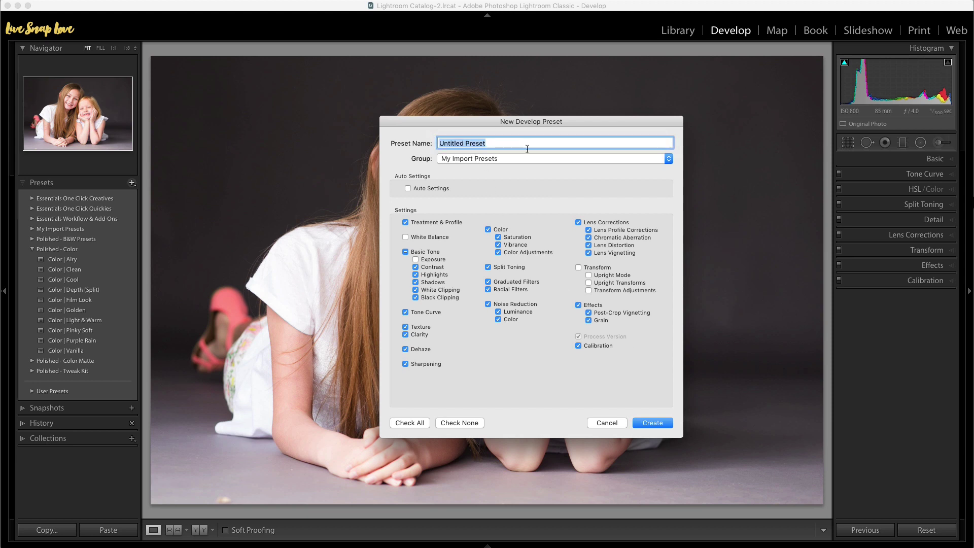
text(Test Preset)
click(505, 162)
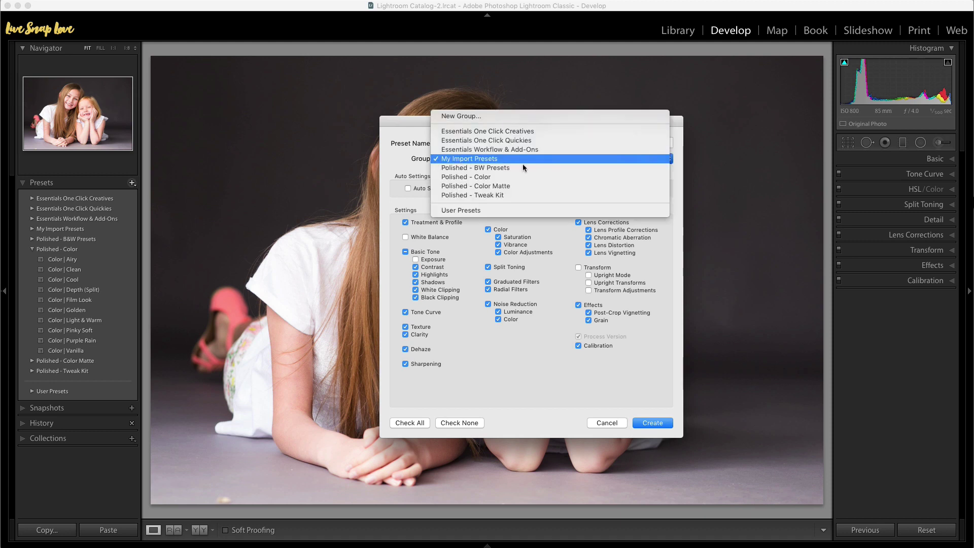
click(522, 164)
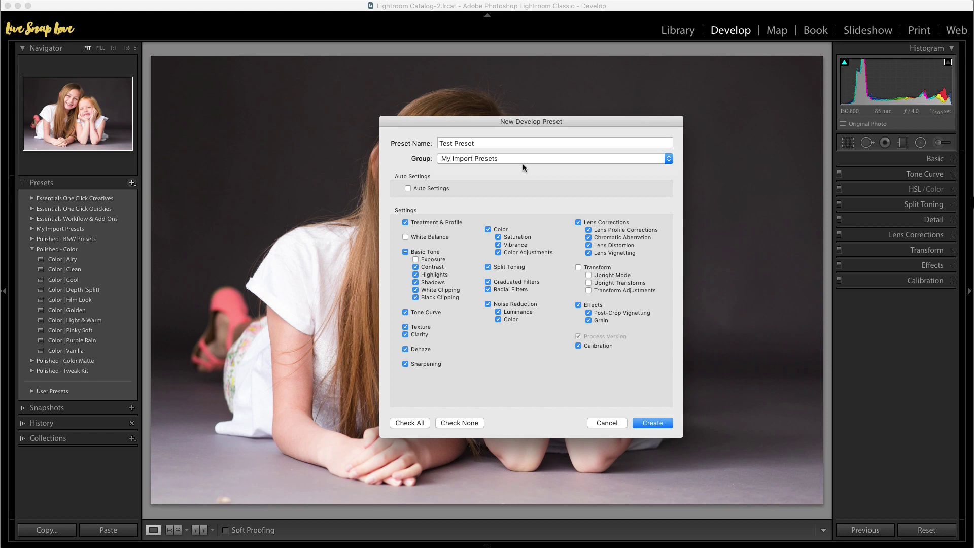
Step: Create the new preset, collapse the Polished - Color group and expand the My Import Presets group
click(654, 423)
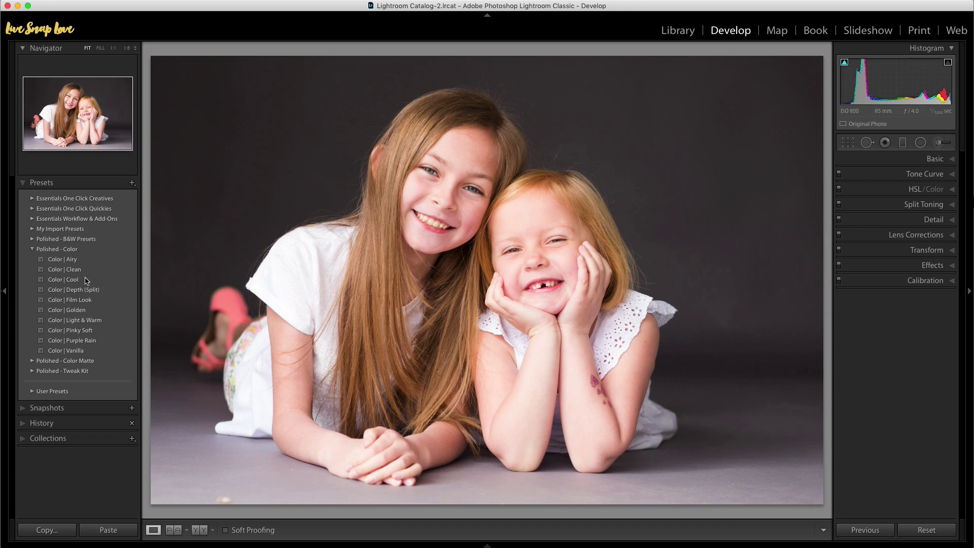
click(32, 249)
click(32, 229)
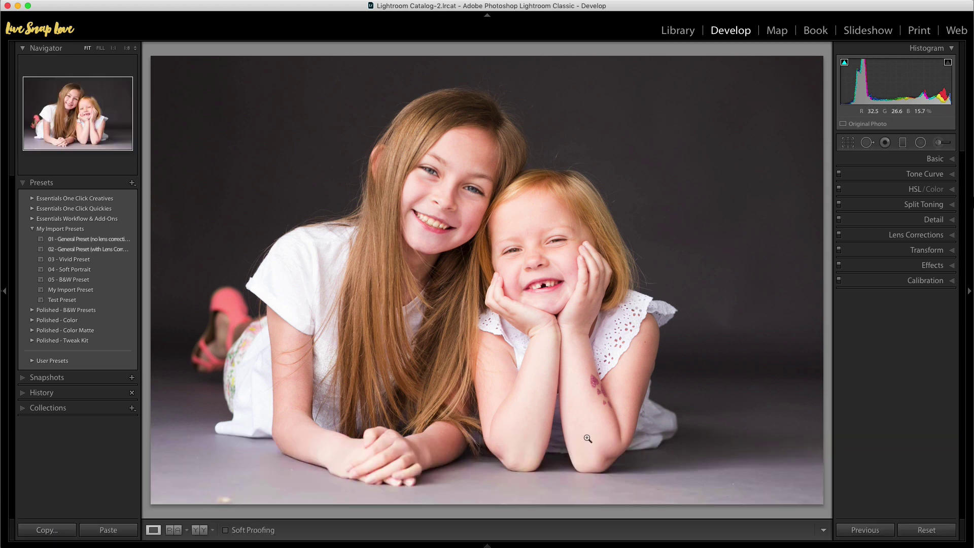
Step: Reset the photo's edits, apply Test Preset to it and show its Basic settings
click(926, 530)
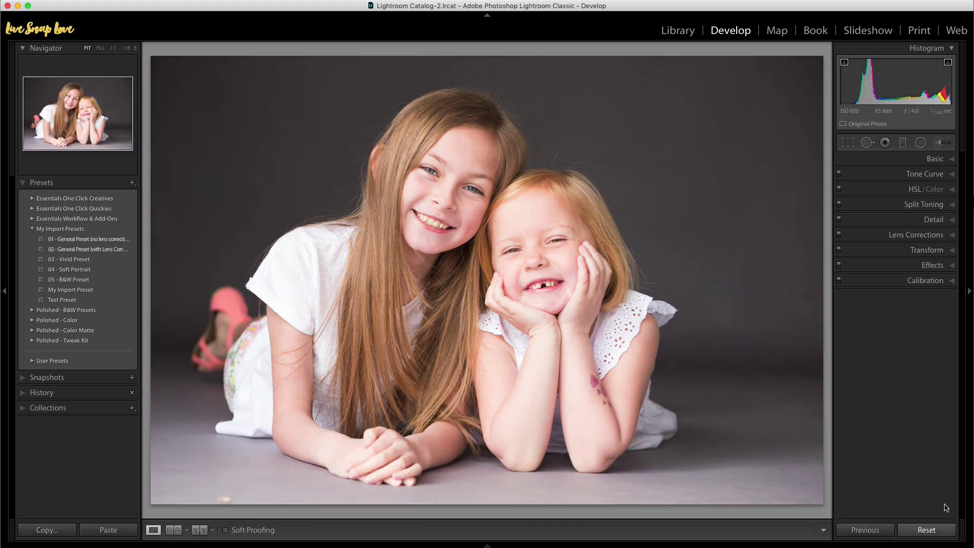
click(62, 300)
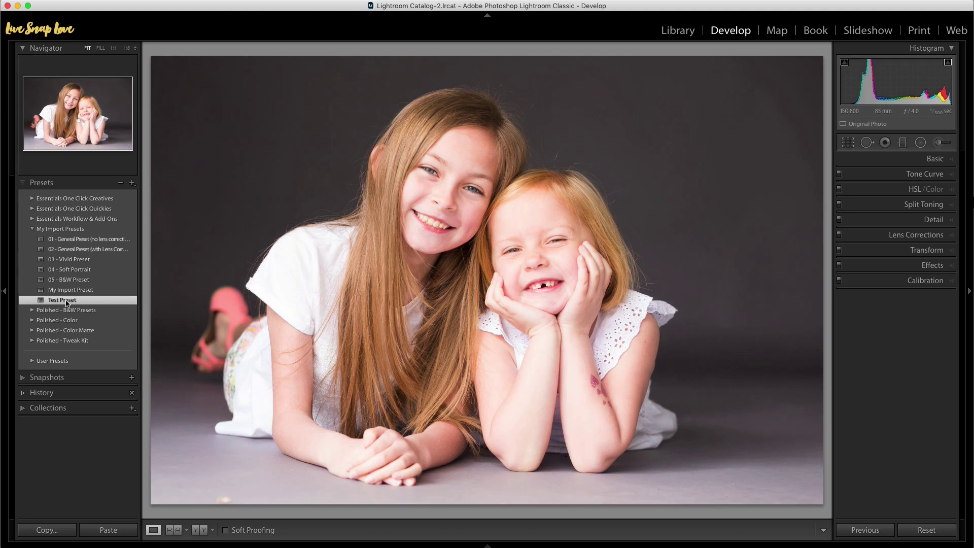
click(947, 162)
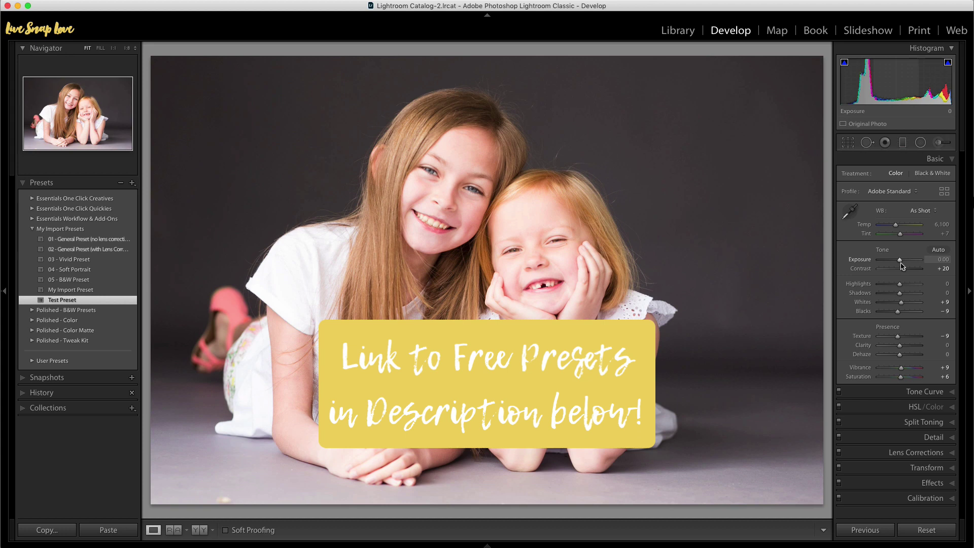
Step: Reset the photo to remove all of the applied preset's adjustments
click(927, 530)
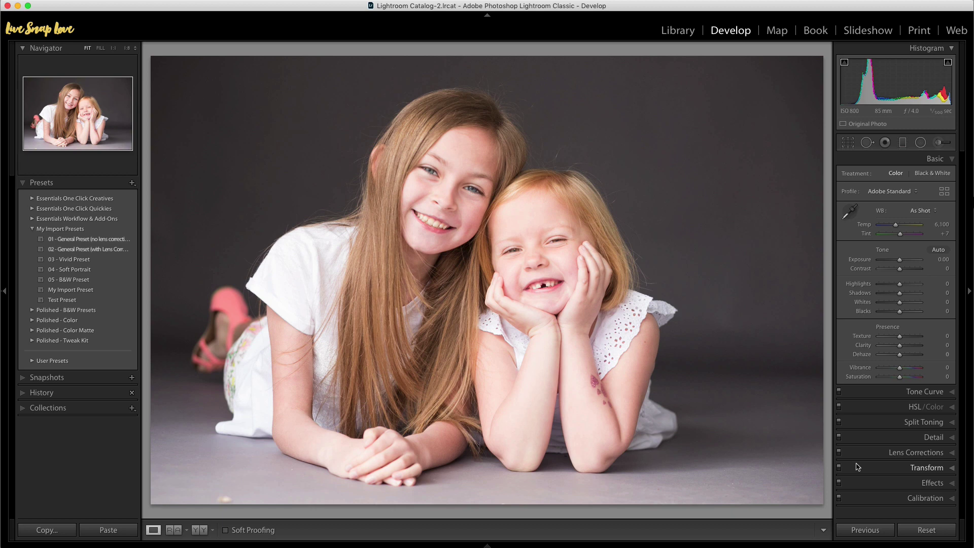
click(919, 530)
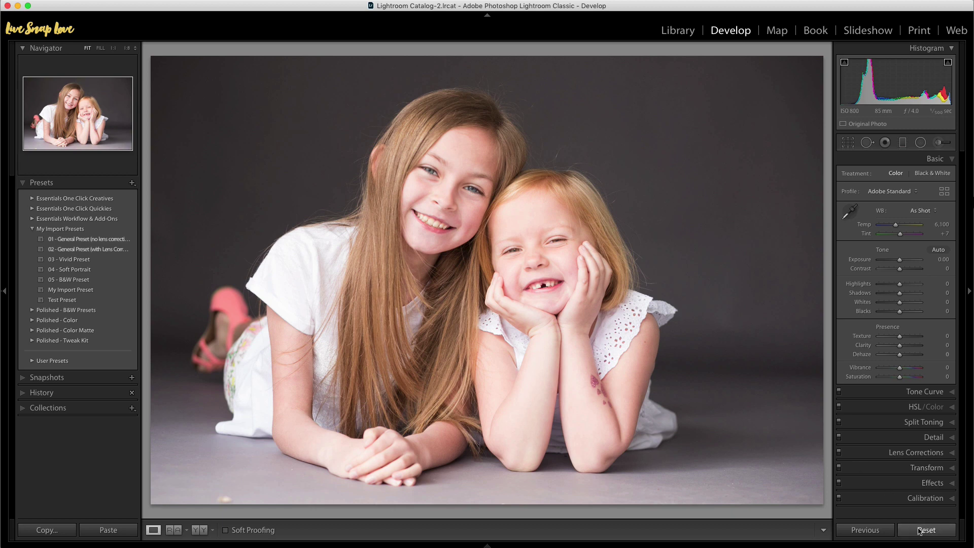